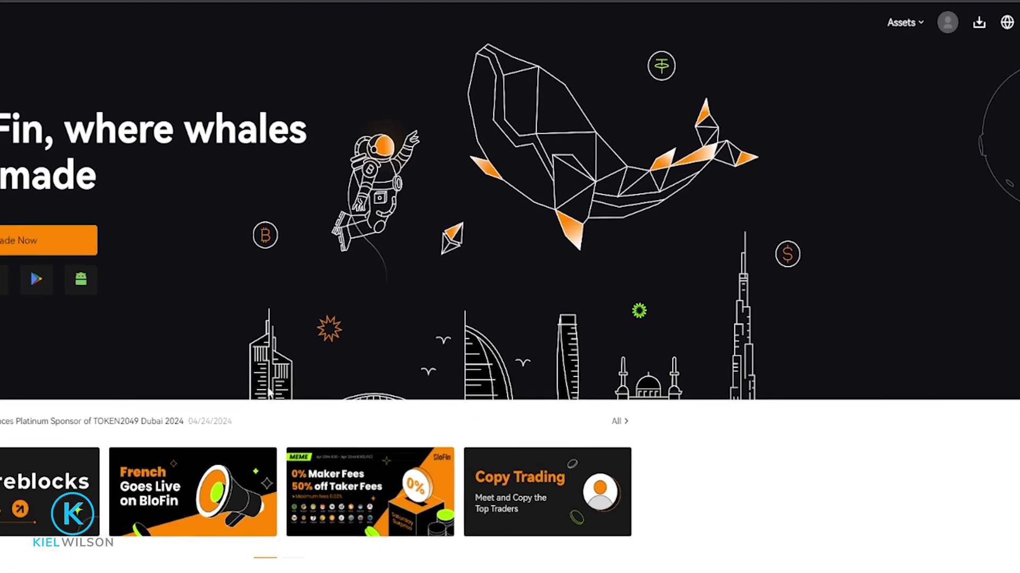
Step: Open the BloFin account overview and point out Google Authenticator enabled under Account & Security
left_click(951, 25)
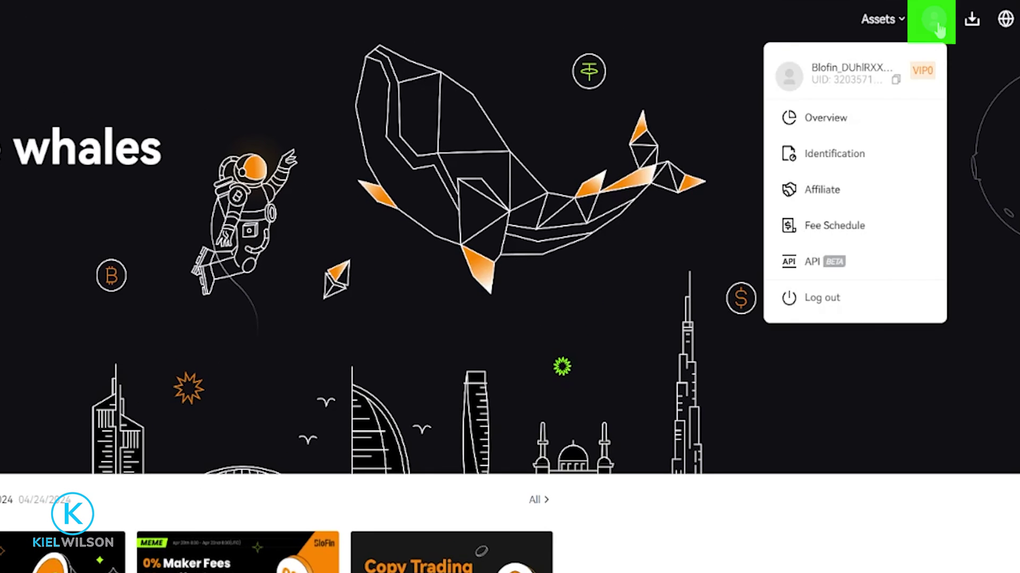
left_click(839, 121)
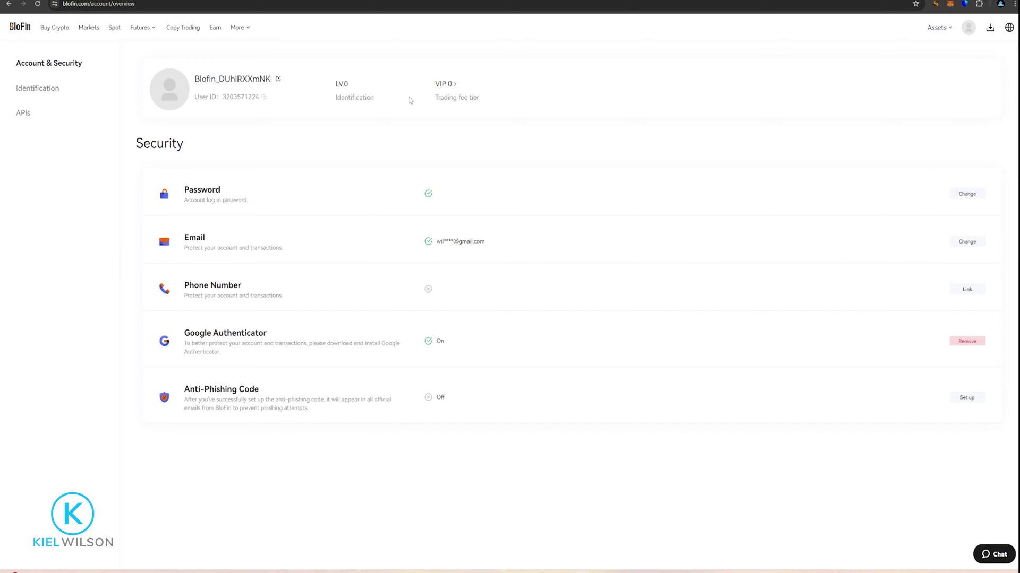
left_click_drag(14, 62, 150, 91)
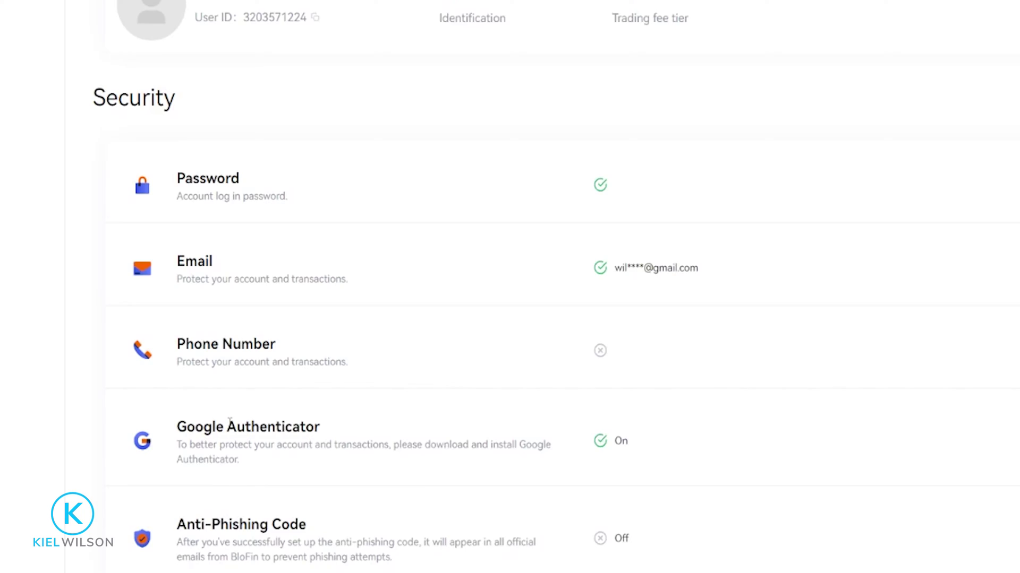
left_click_drag(178, 428, 330, 423)
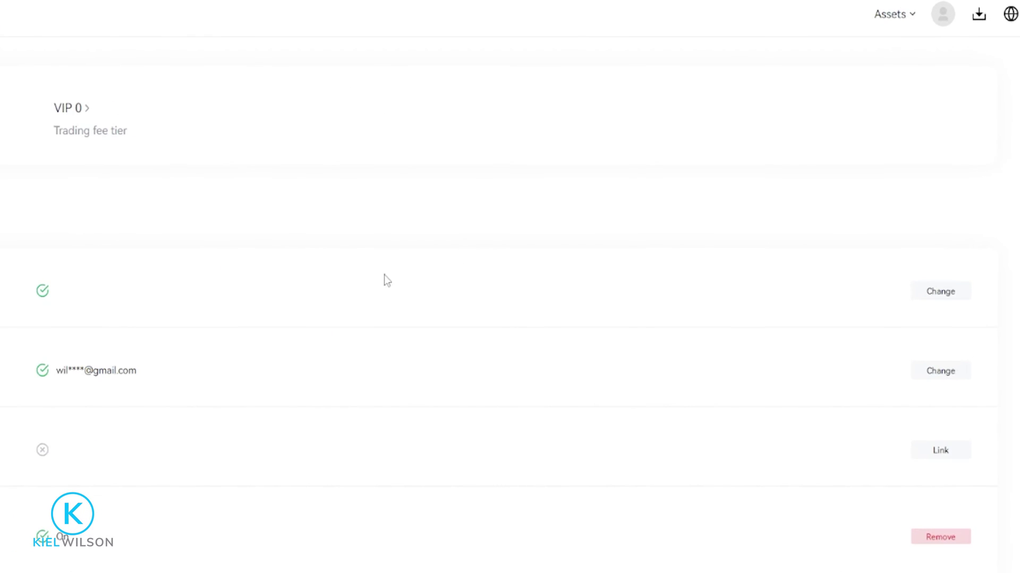
Step: Open the Assets Overview and point out the 197.14 USDT held in the Futures Account
mouse_move(884, 21)
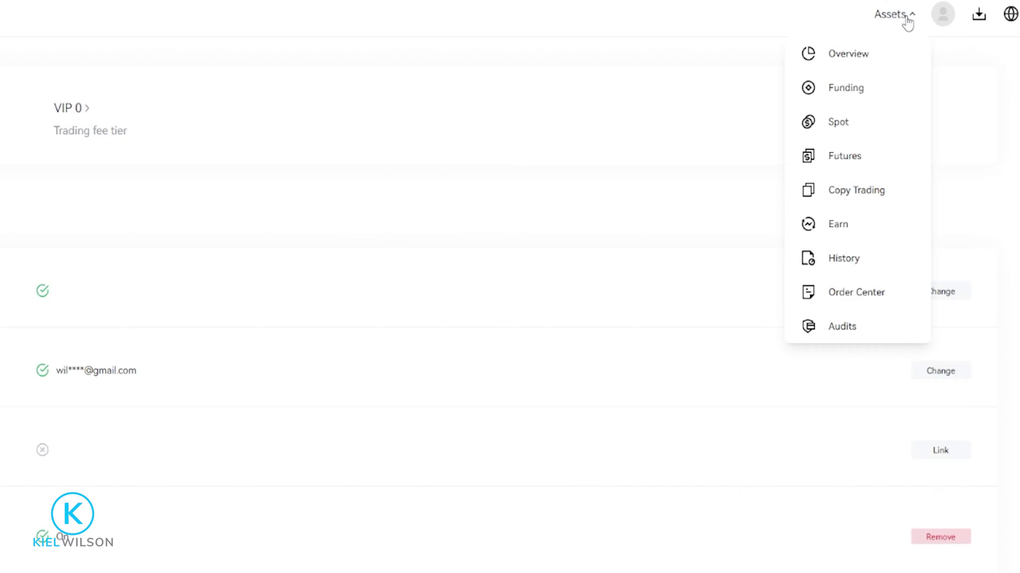
left_click(904, 62)
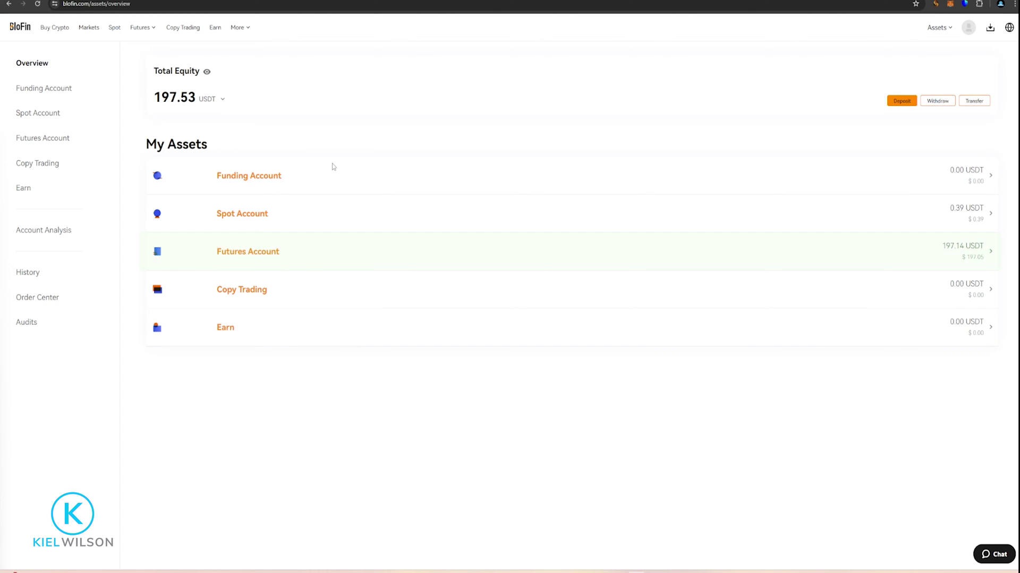
left_click_drag(218, 255, 282, 255)
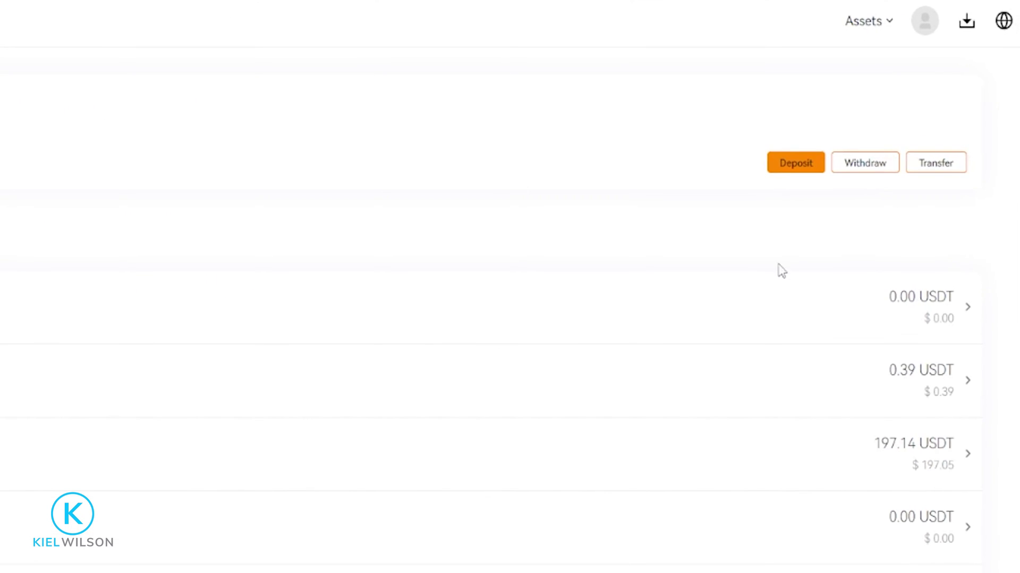
Step: Transfer all 197.14571981 USDT from the Futures Account to the Funding Account
left_click(935, 169)
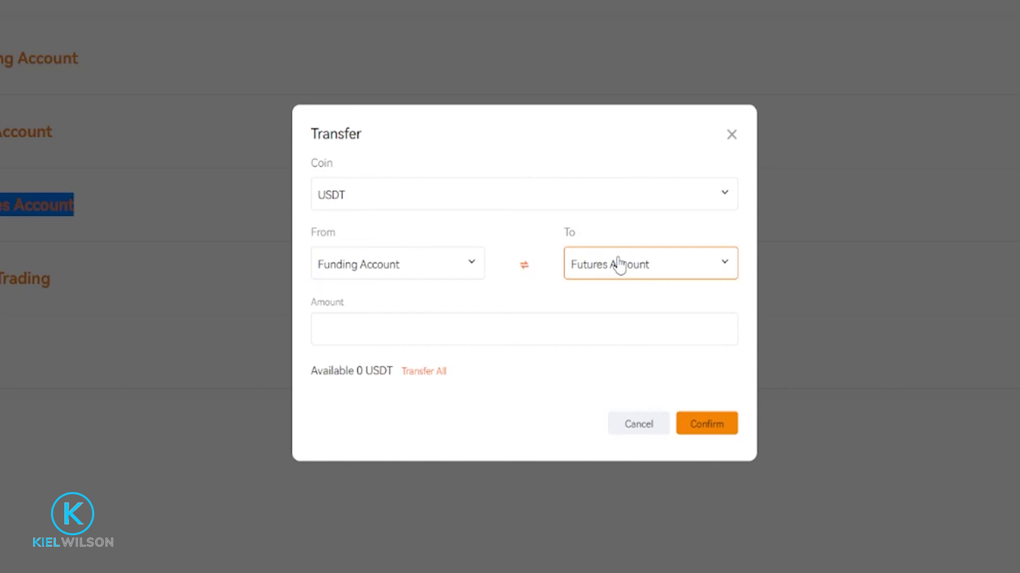
left_click(525, 267)
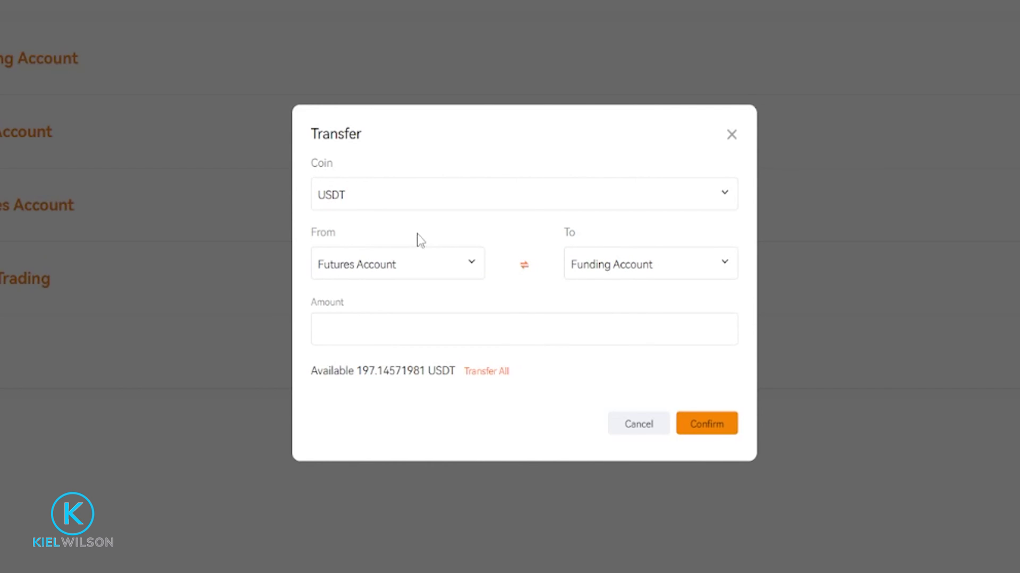
left_click(387, 264)
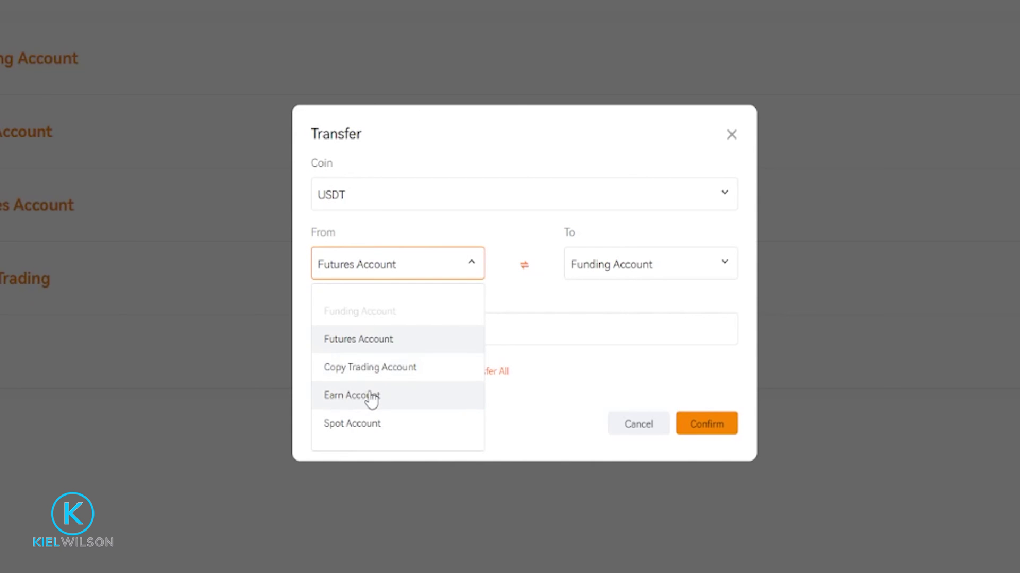
left_click(599, 271)
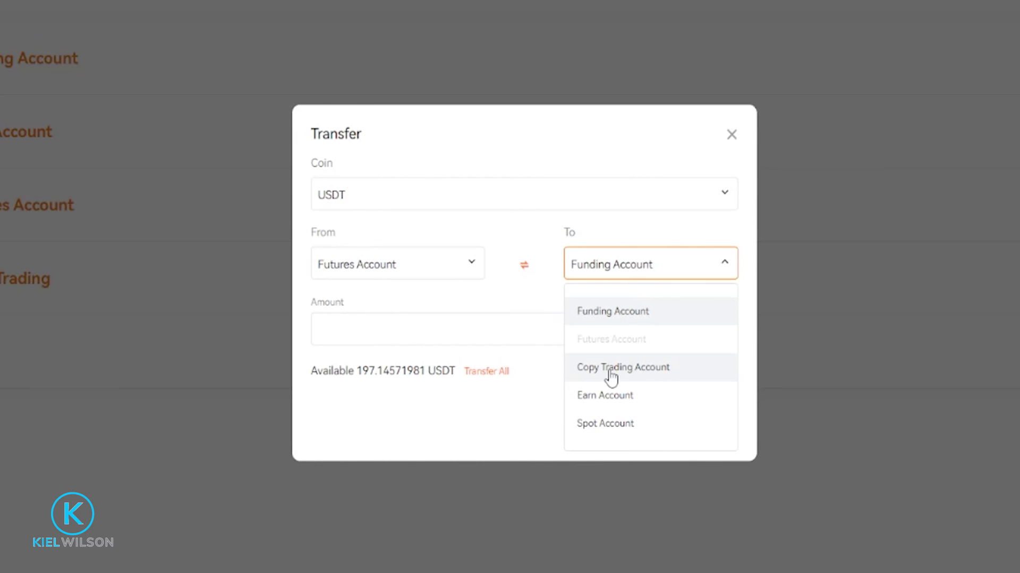
left_click(540, 248)
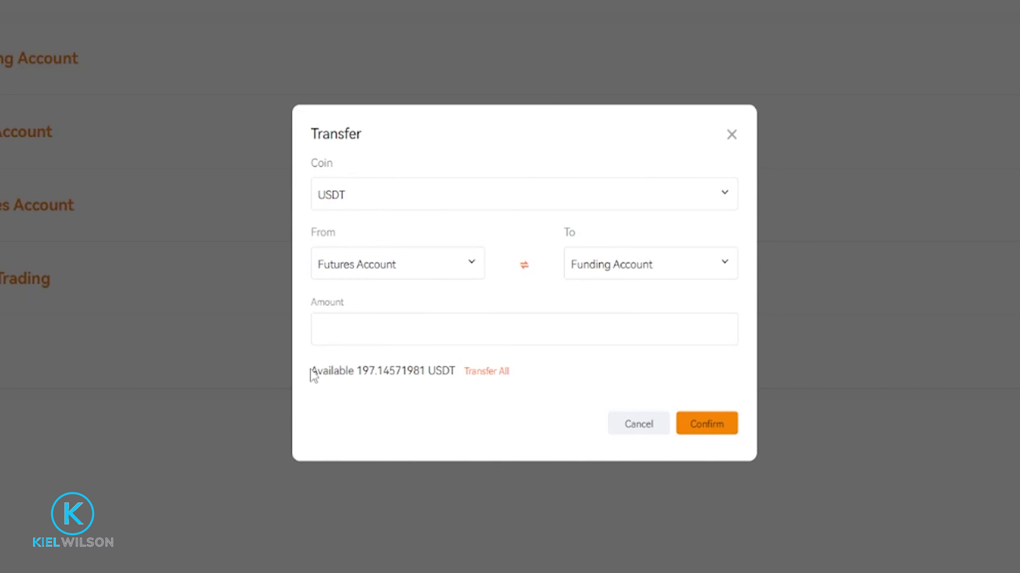
left_click_drag(312, 371, 456, 374)
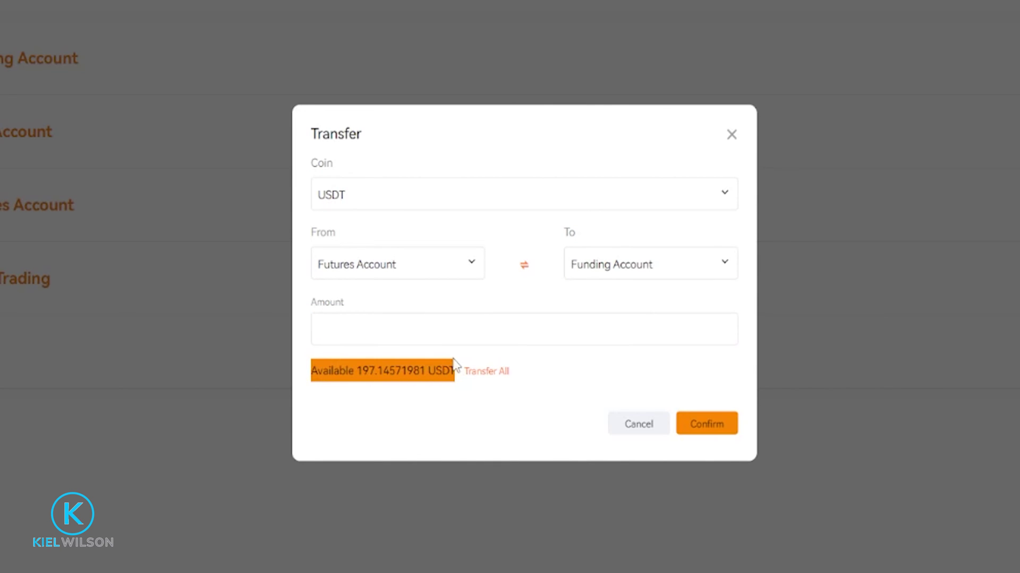
left_click(488, 373)
left_click(704, 427)
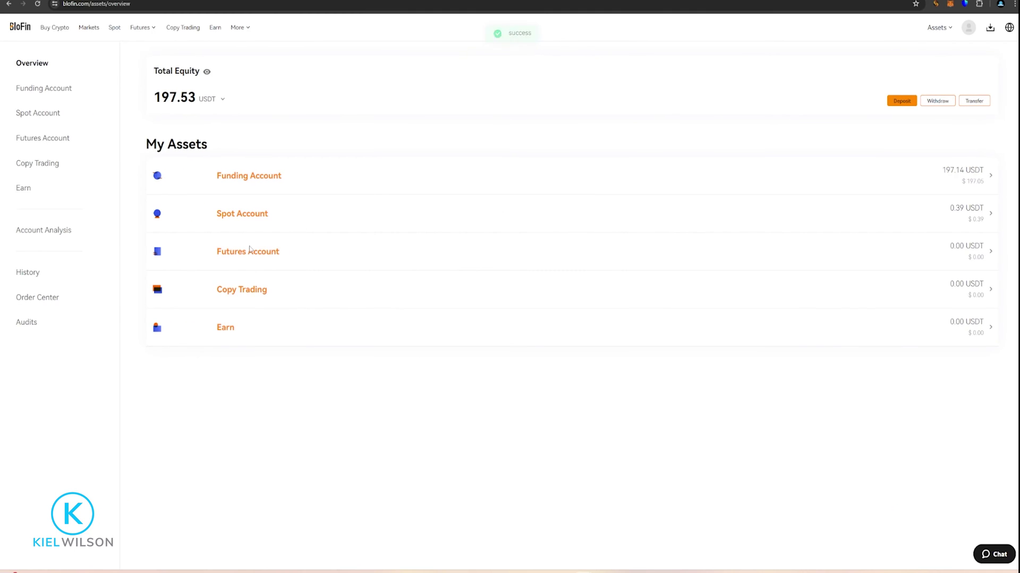
Step: Verify the Funding Account now holds 197.14 USDT and the Futures Account shows 0.00
left_click_drag(215, 256, 287, 258)
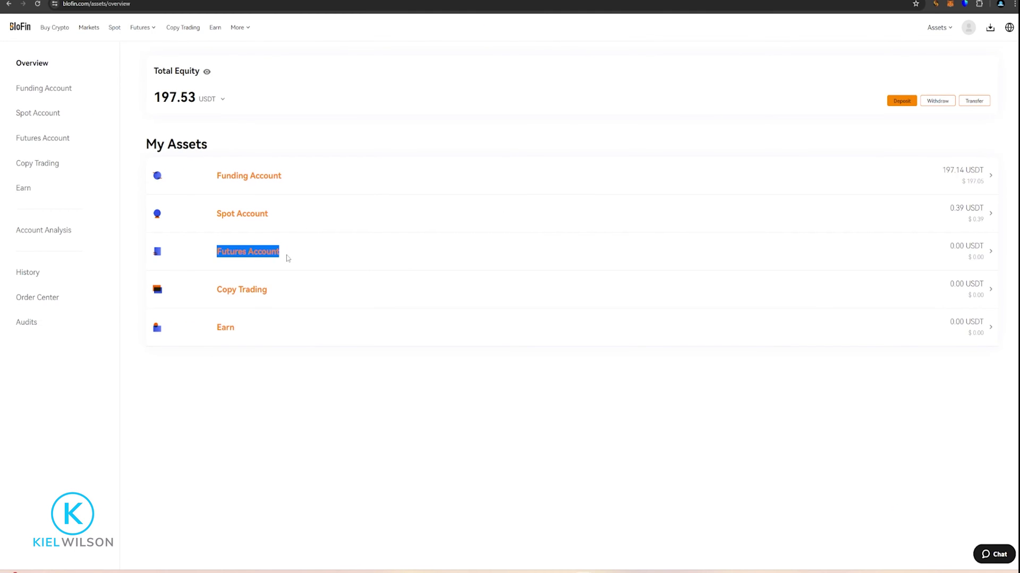
left_click_drag(217, 176, 287, 179)
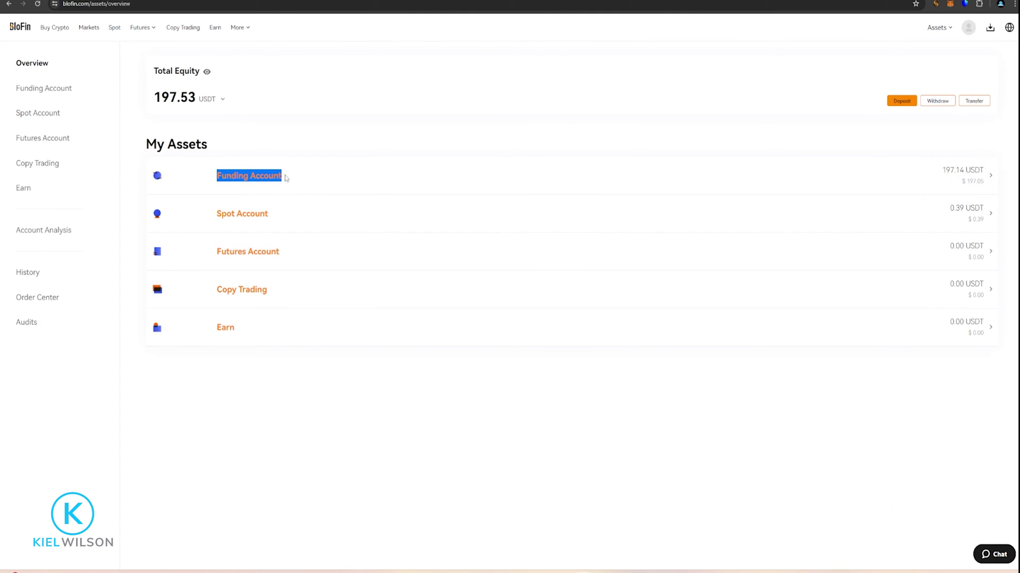
left_click(338, 187)
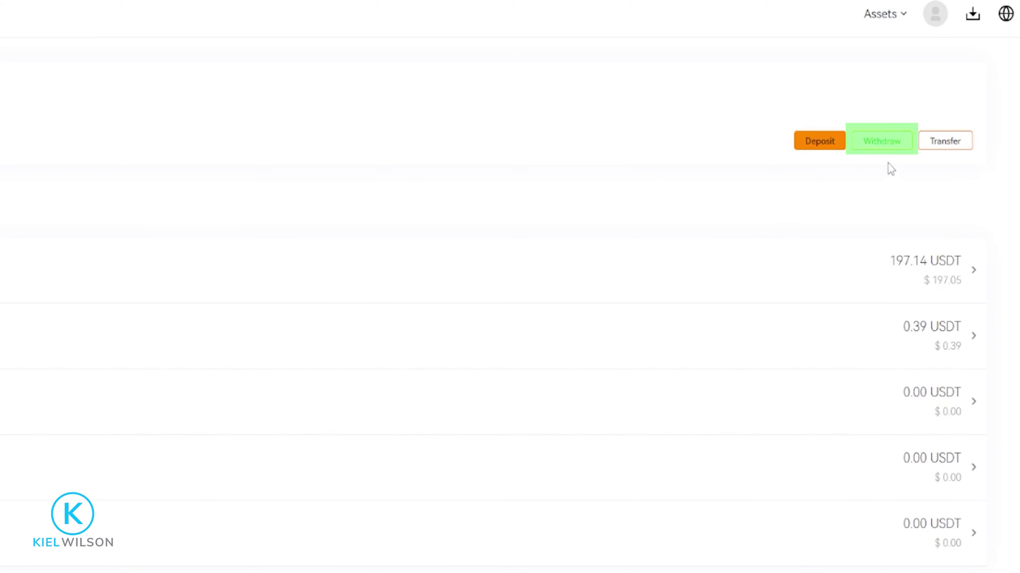
Step: Start a withdrawal with USDT as the coin
left_click(884, 144)
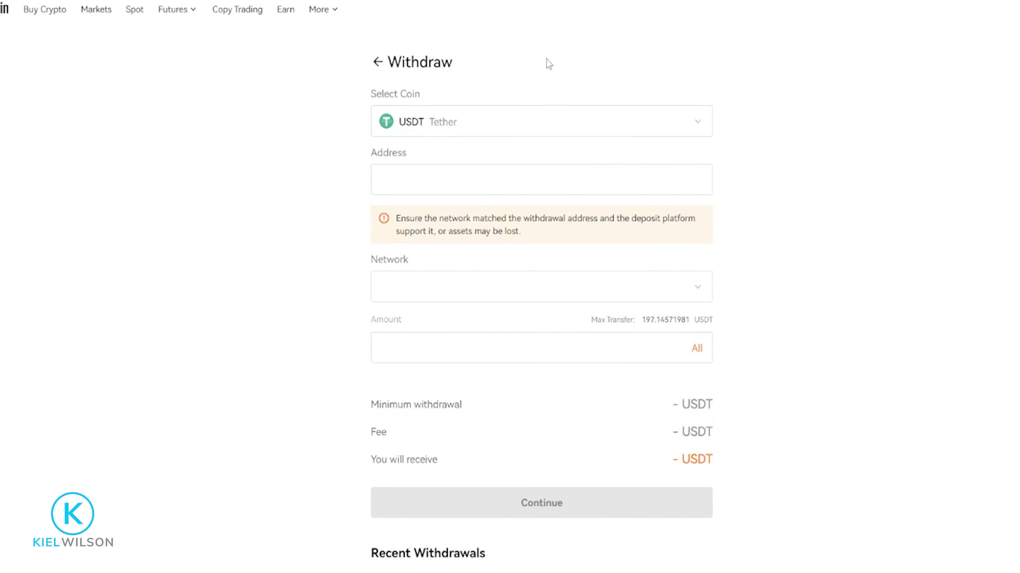
left_click(503, 127)
scroll(503, 221, "down", 2)
scroll(502, 221, "down", 6)
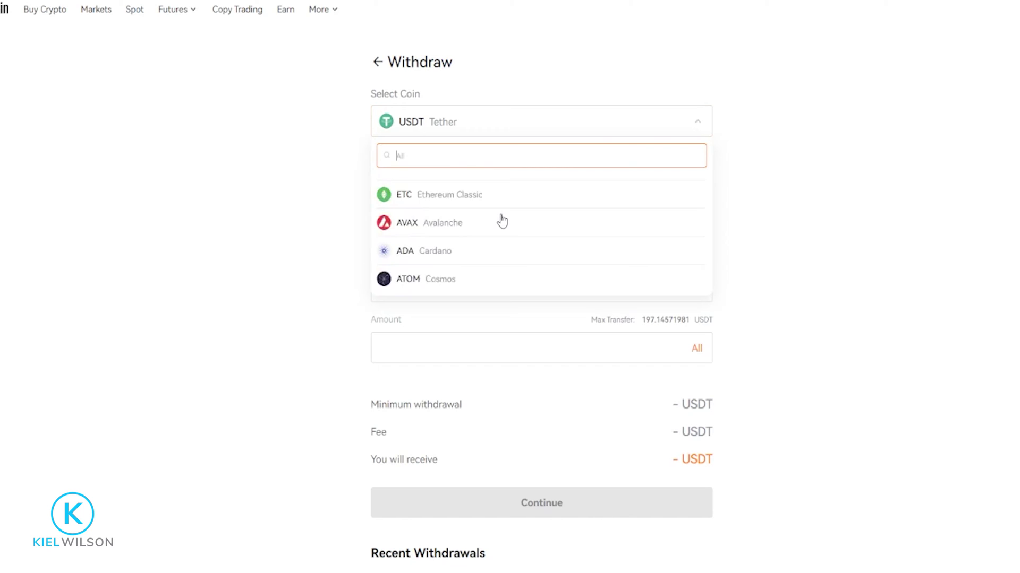
scroll(502, 218, "up", 5)
scroll(502, 219, "up", 4)
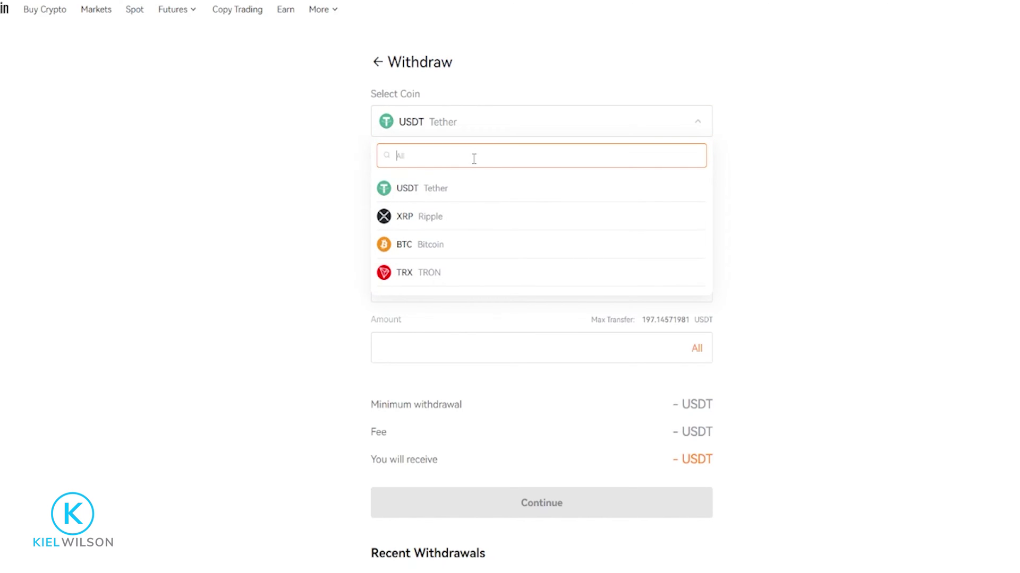
left_click(296, 126)
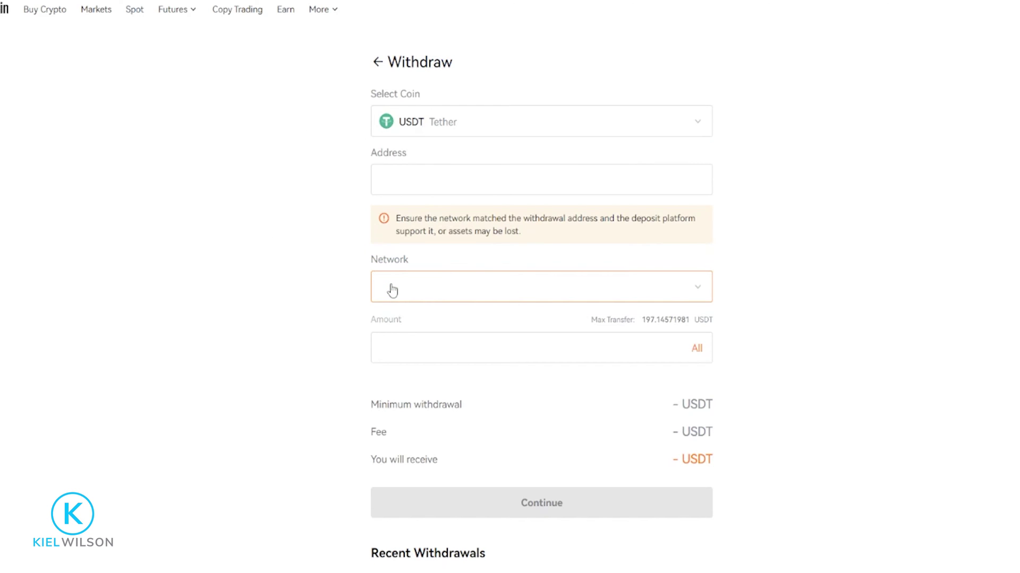
Step: Choose the BEP20 network, showing a 10 USDT minimum and 0.5 USDT fee
left_click(471, 290)
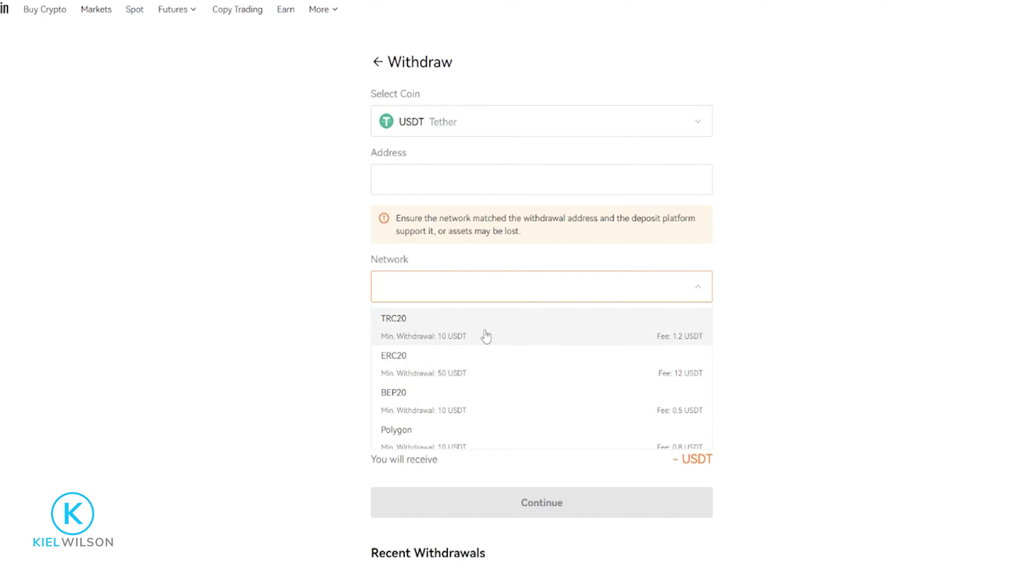
scroll(488, 350, "down", 2)
scroll(496, 372, "up", 2)
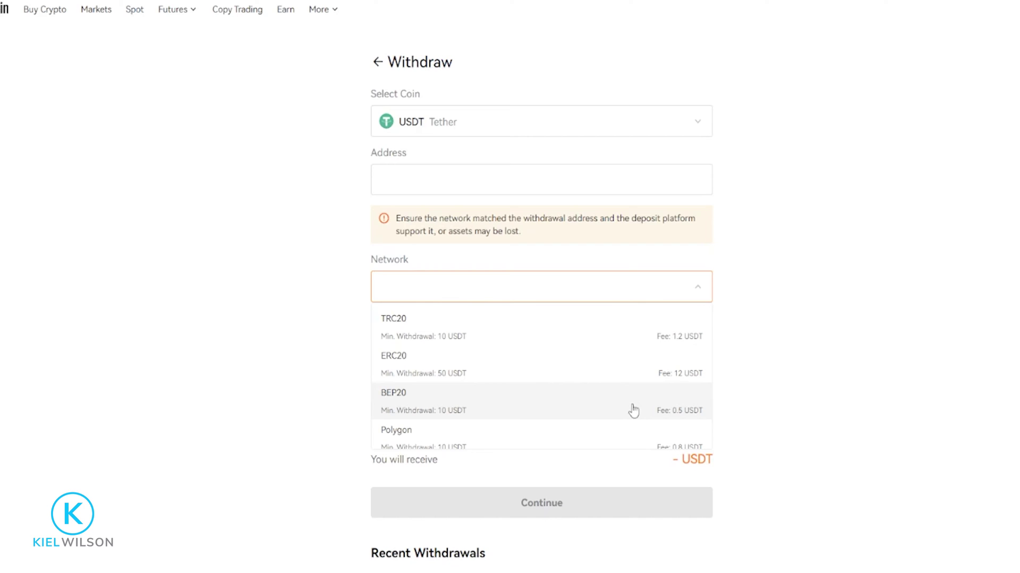
left_click(597, 405)
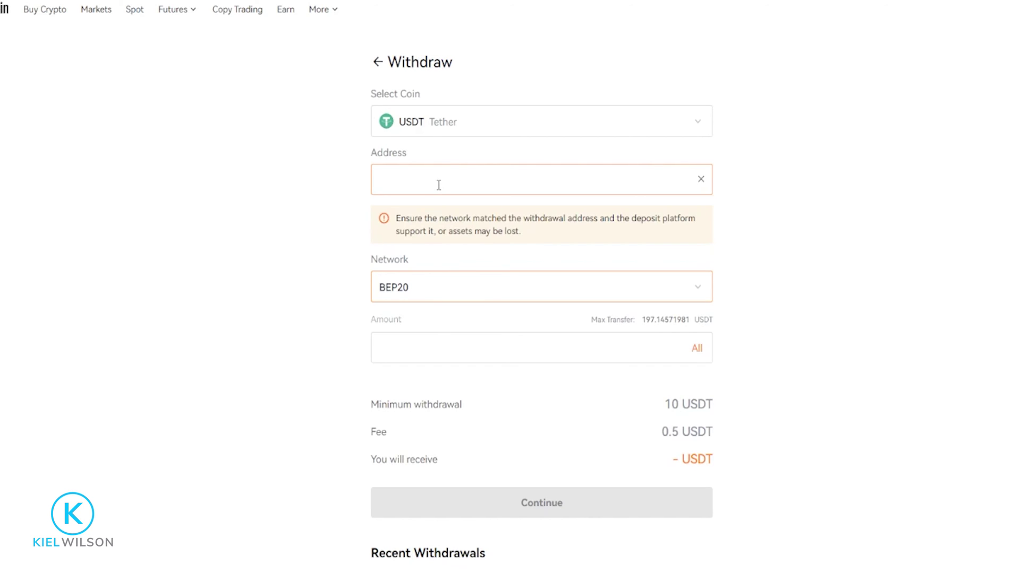
Step: Go to Phemex's Onchain Deposit page from the Deposit menu
left_click(273, 165)
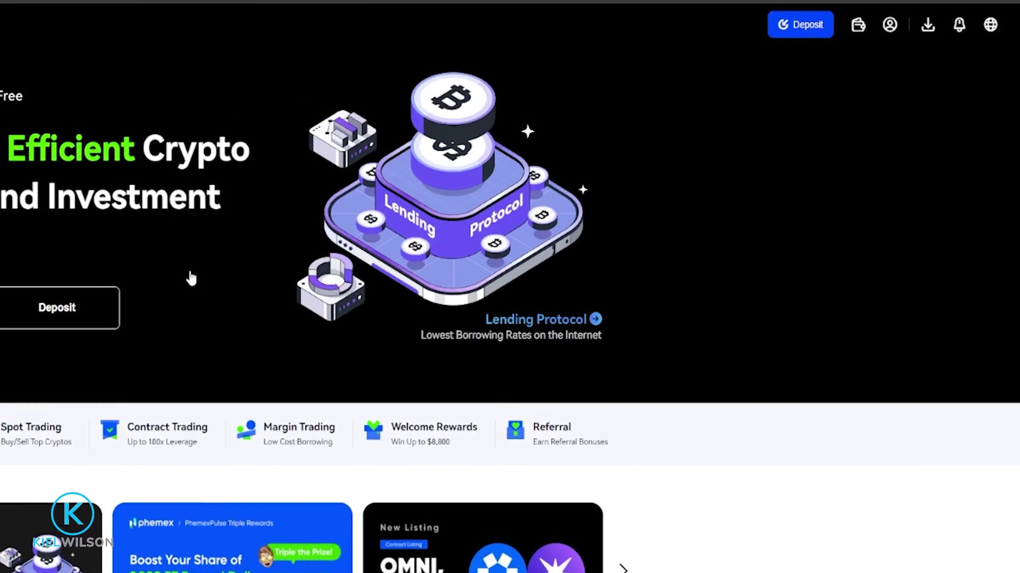
mouse_move(866, 23)
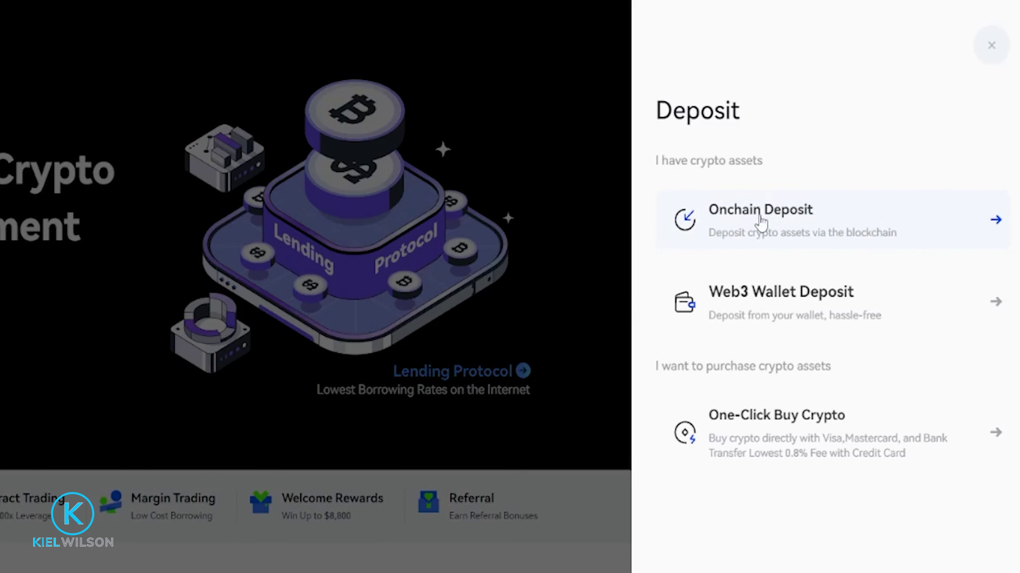
left_click(759, 222)
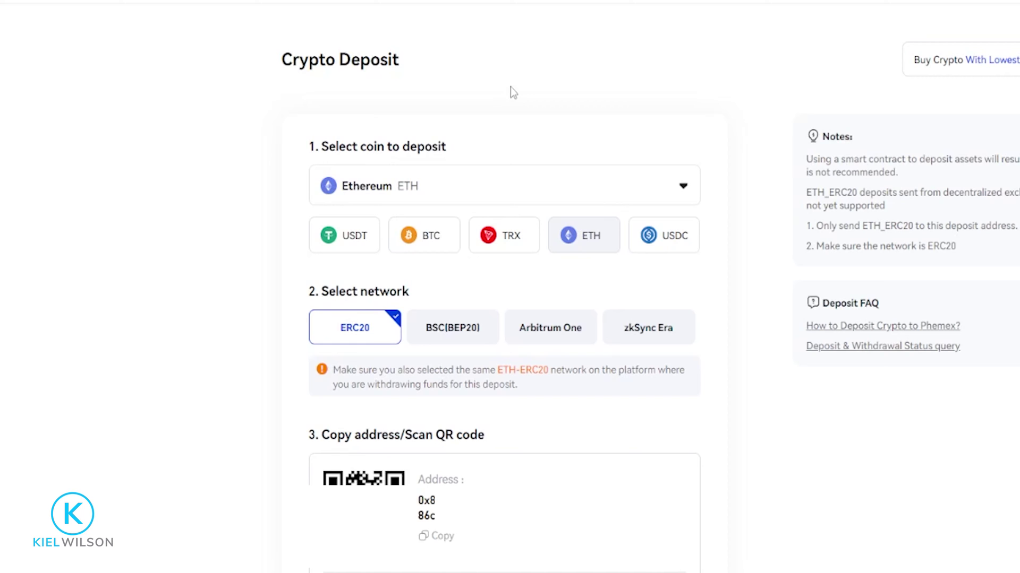
Step: Select USDT on the BSC(BEP20) network to show the Phemex Spot Wallet deposit address
left_click(484, 188)
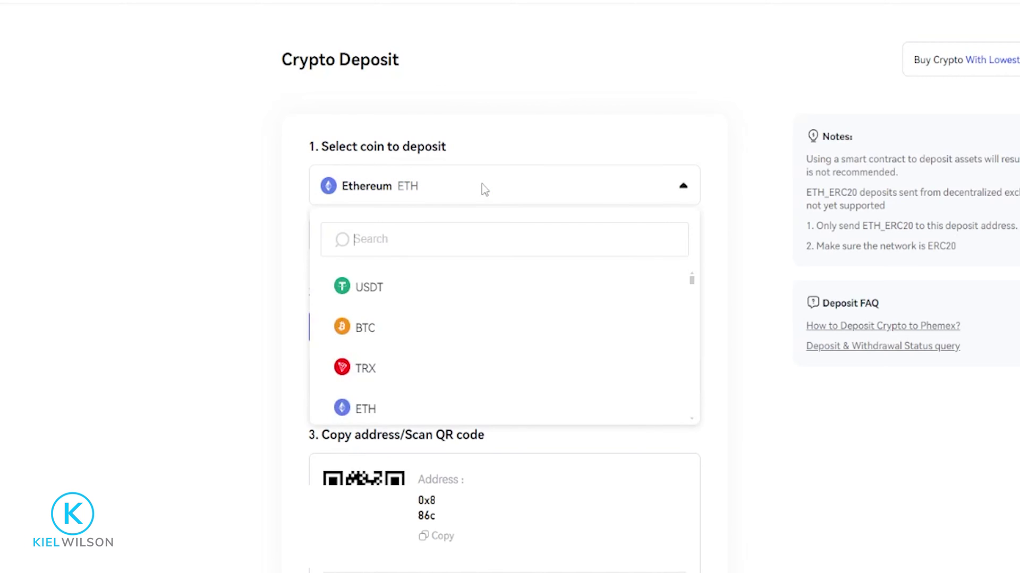
left_click(380, 291)
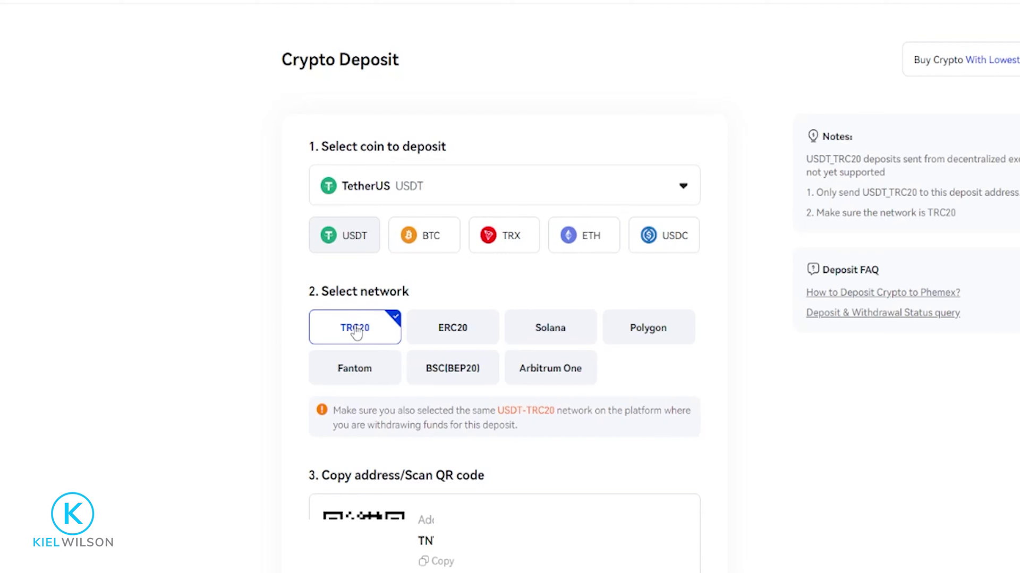
left_click(448, 372)
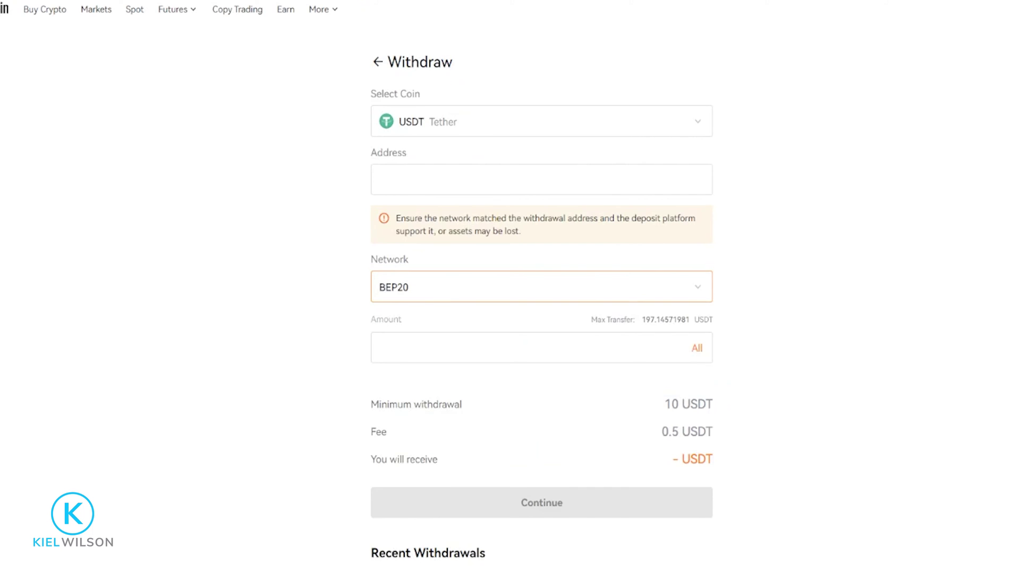
Step: Paste the copied Phemex deposit address into the withdrawal Address field
left_click(419, 180)
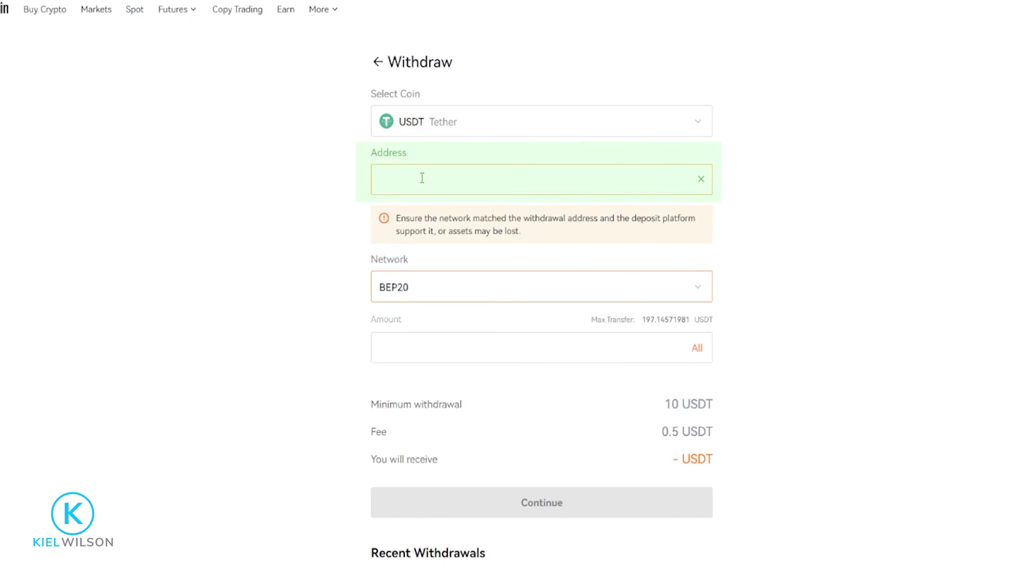
right_click(422, 178)
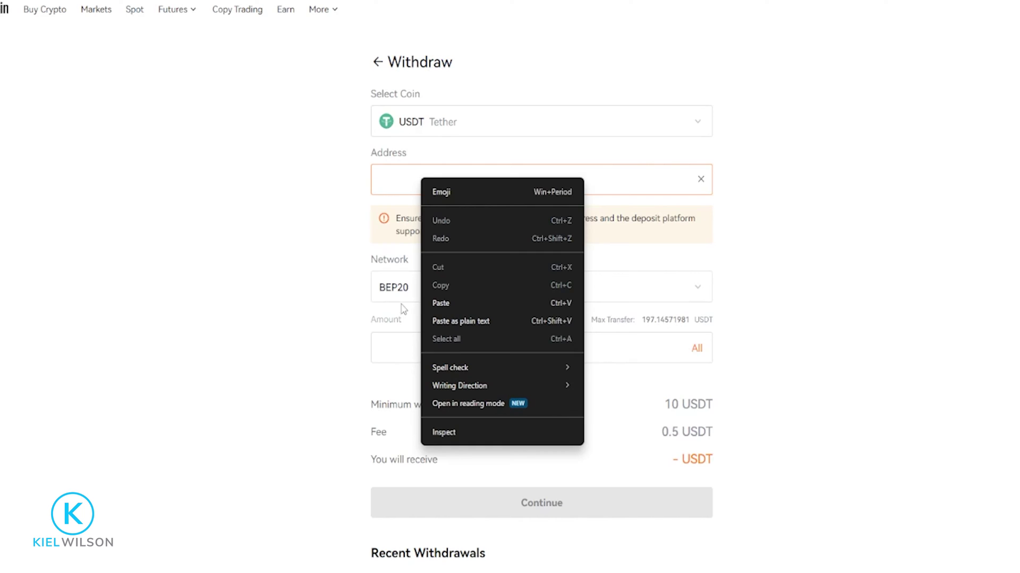
left_click(436, 300)
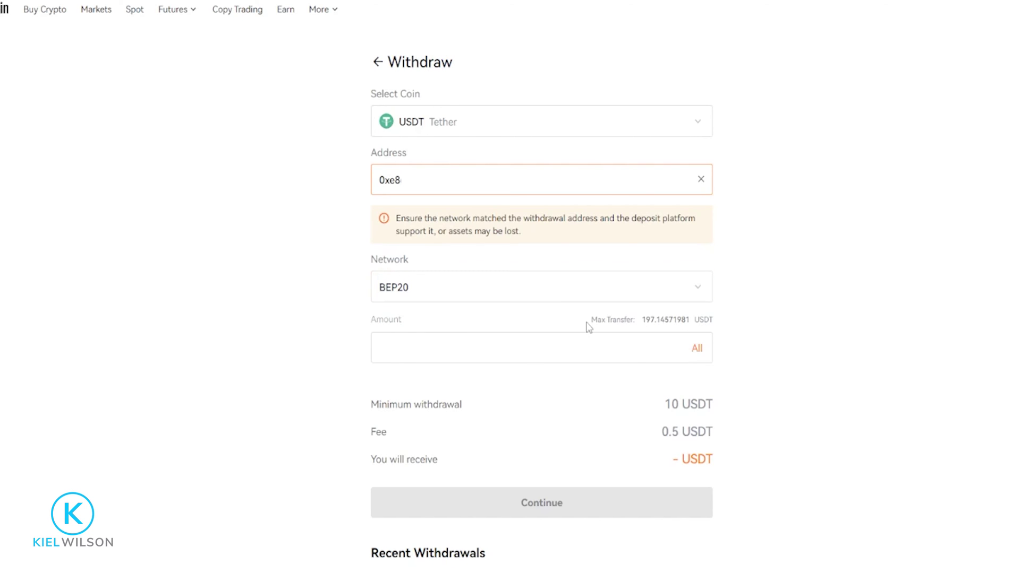
mouse_move(589, 327)
left_mouse_down()
mouse_move(719, 321)
mouse_move(580, 327)
left_mouse_up()
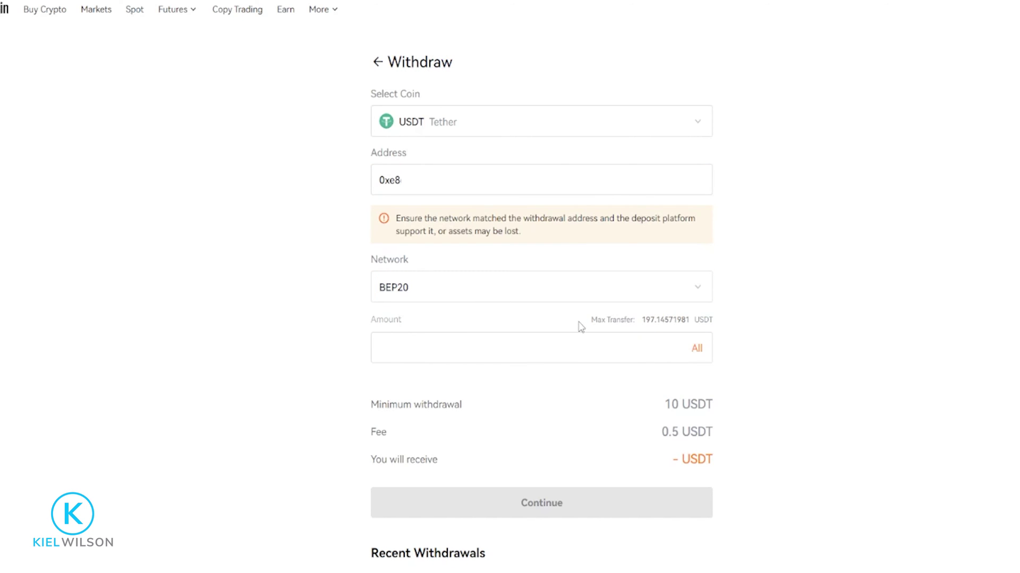
Step: Set the amount to the full 197.14571981 USDT balance and continue
left_click(474, 338)
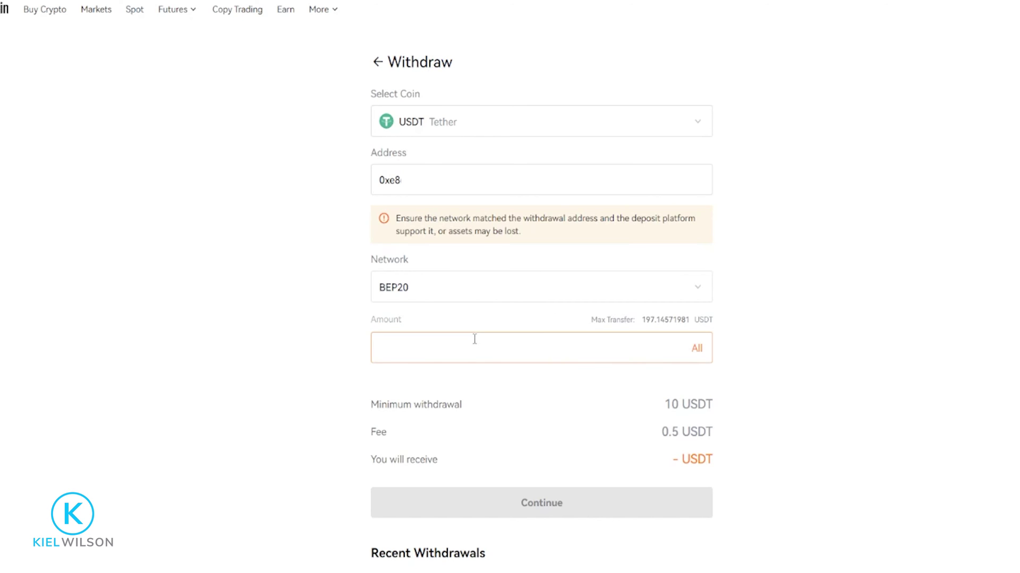
type("100")
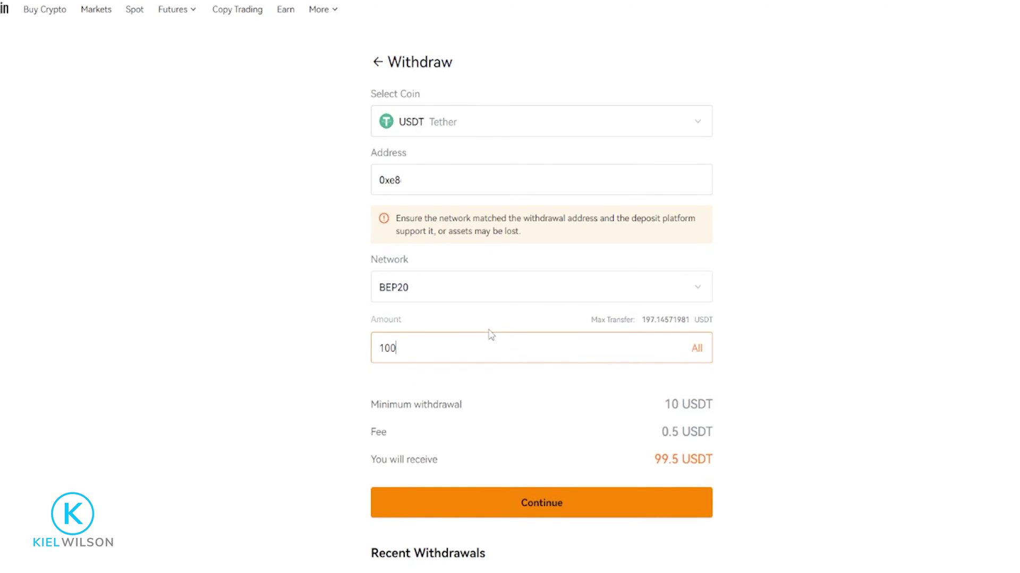
left_click(696, 348)
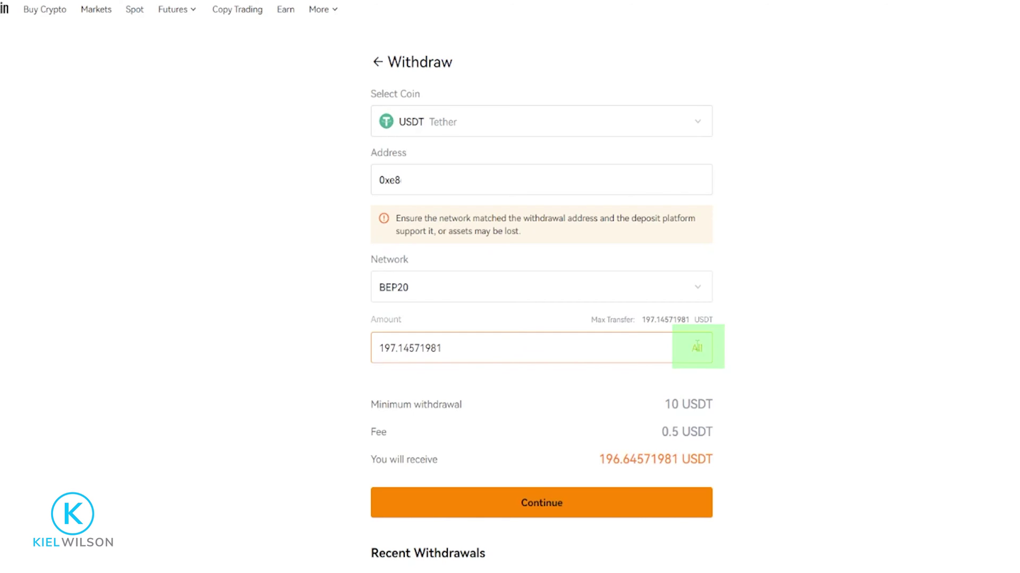
left_click(557, 509)
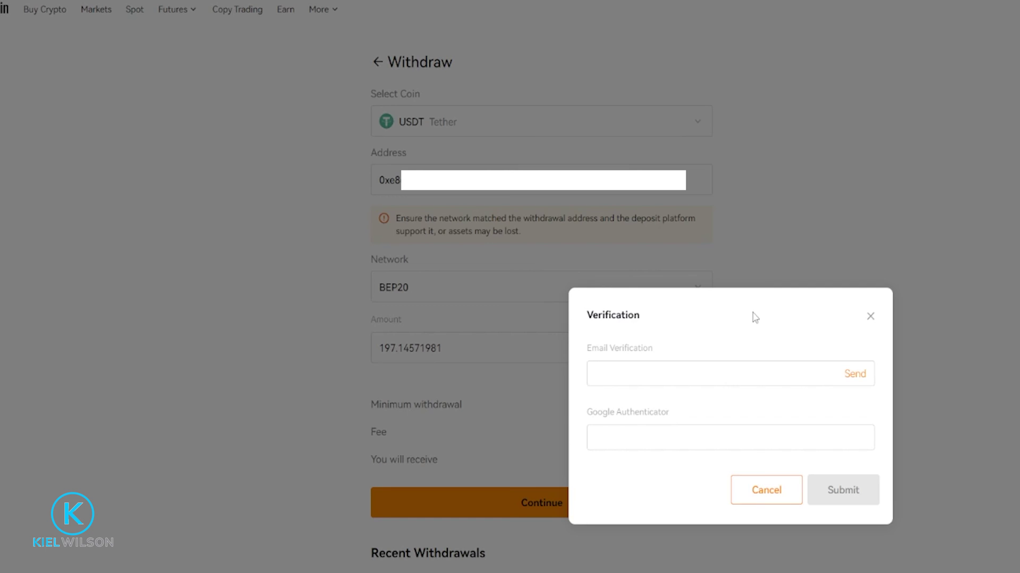
Step: Verify and submit the withdrawal, then confirm the 196.64571981 USDT entry shows Reviewing
left_click(669, 366)
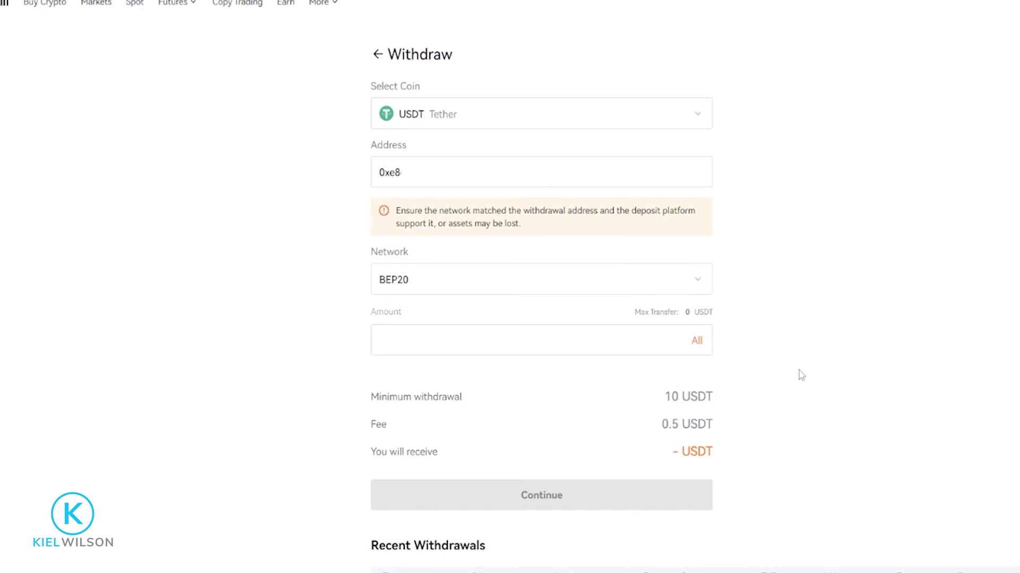
scroll(801, 376, "down", 1)
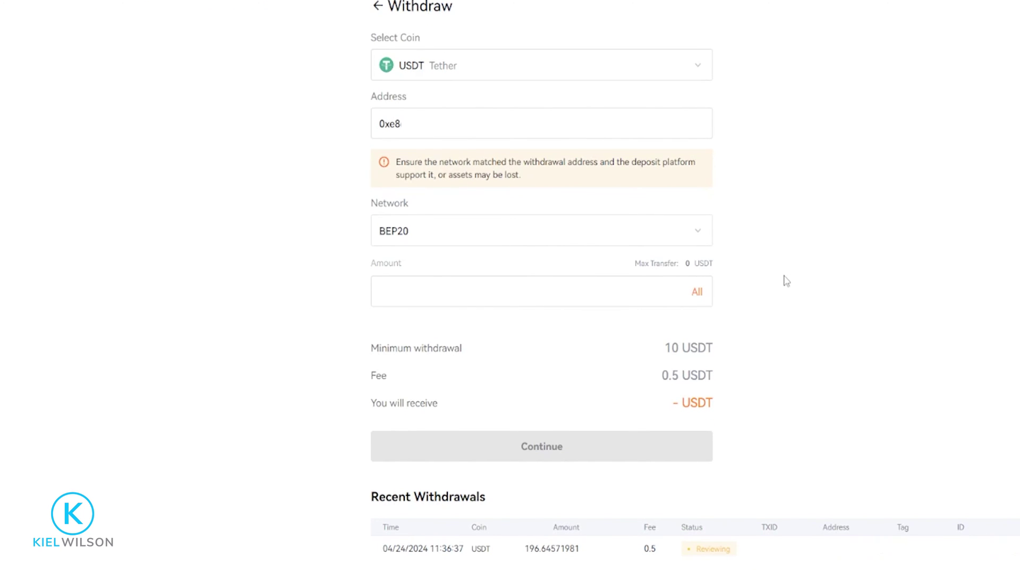
left_click_drag(674, 556, 744, 555)
left_click(811, 330)
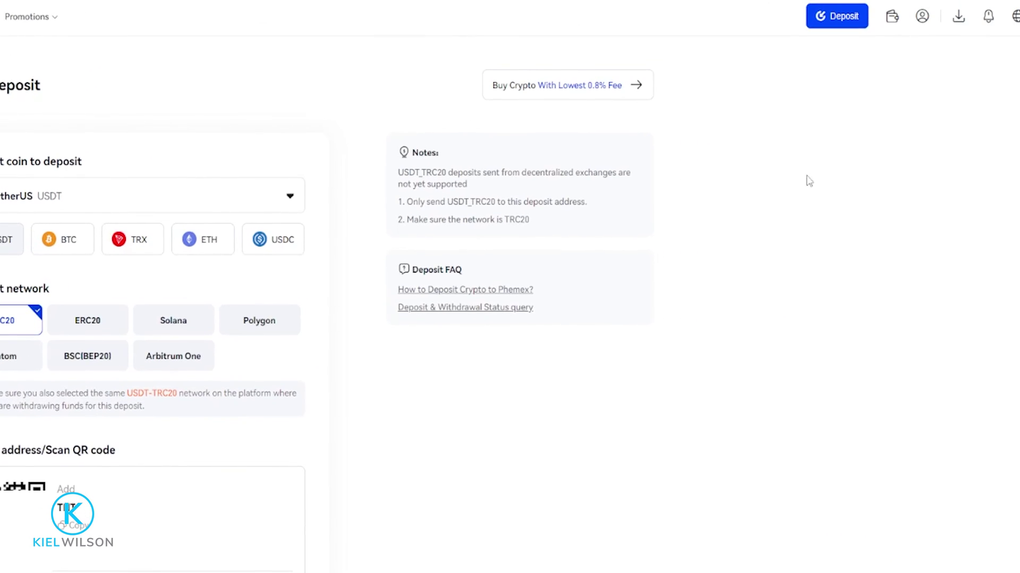
Step: Open Phemex's Spot Account and check the USDT balance of 196.98351518
mouse_move(892, 22)
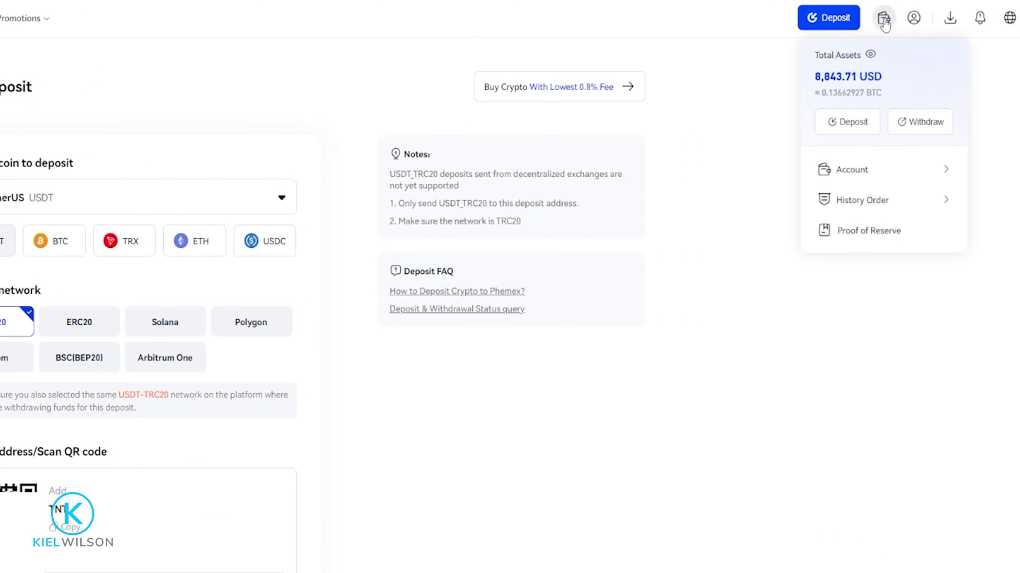
left_click(869, 179)
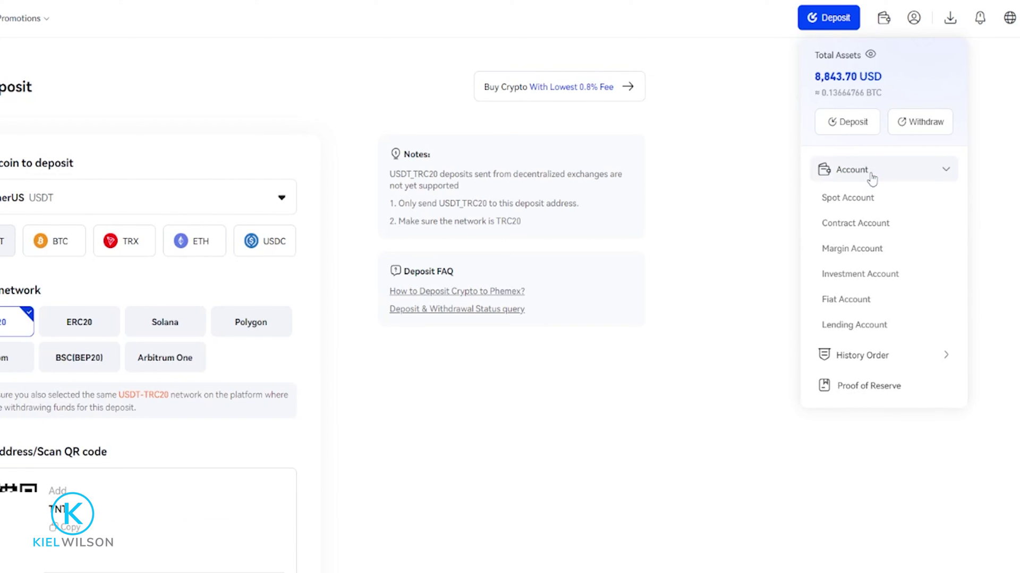
left_click(848, 197)
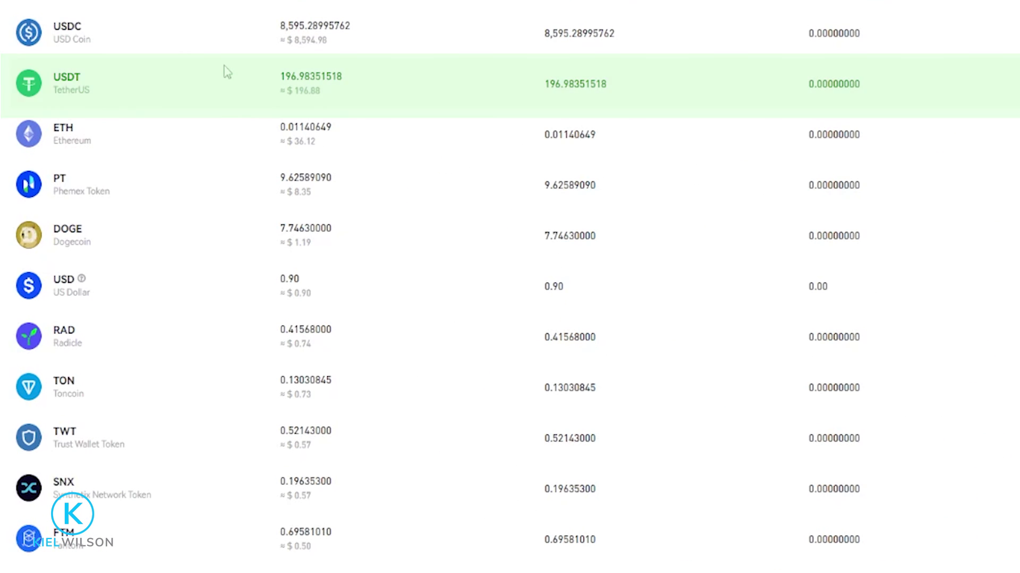
left_click_drag(227, 72, 383, 88)
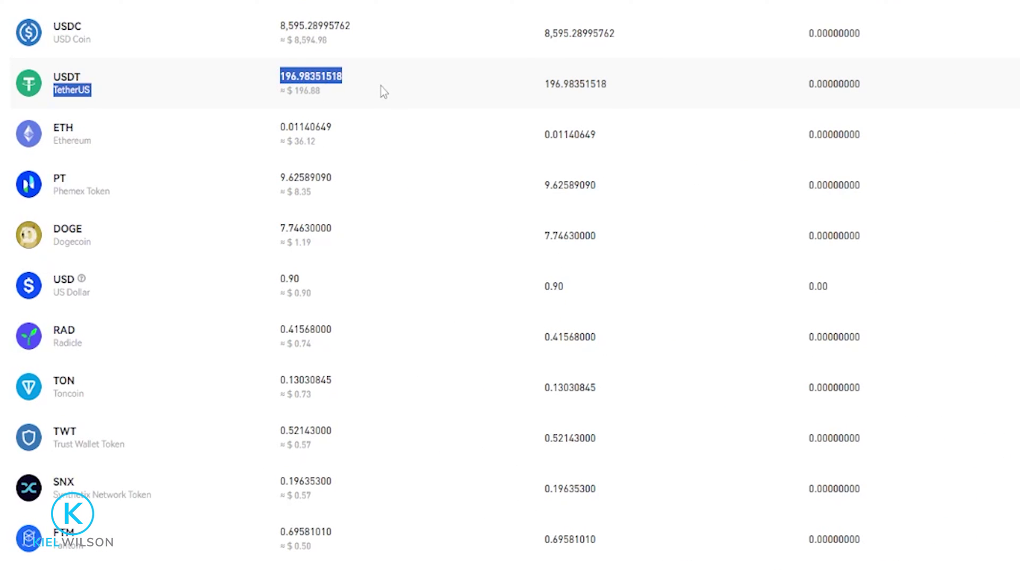
left_click(373, 78)
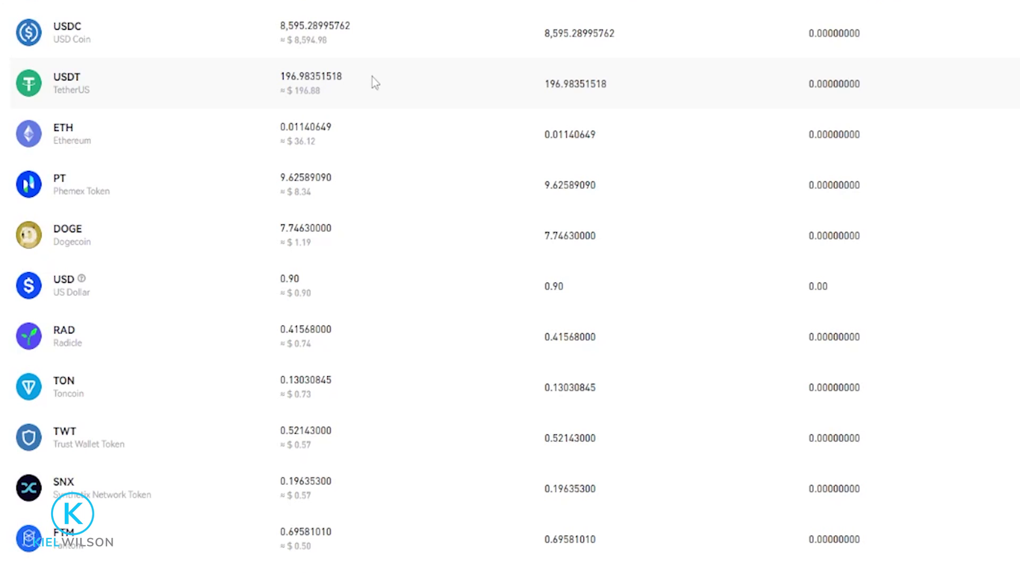